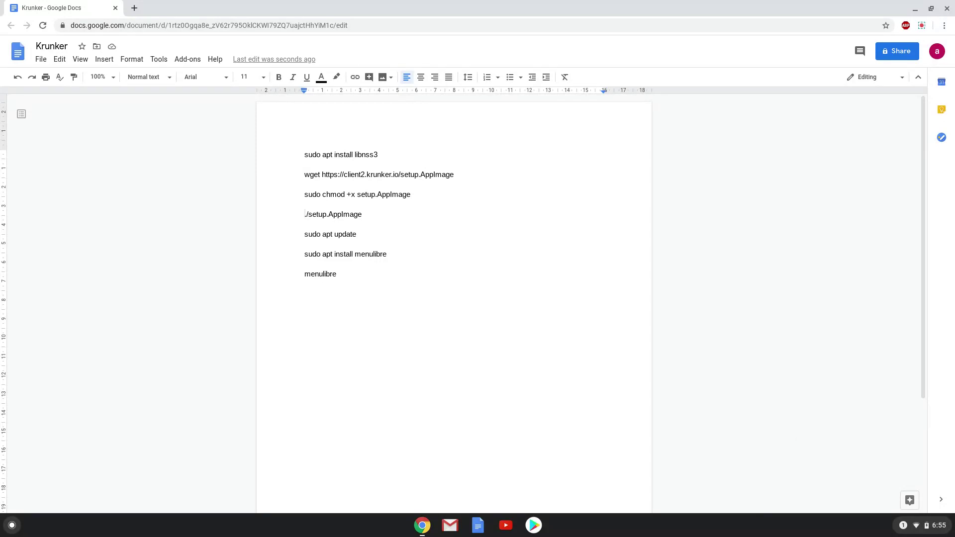
- Turn on and install Linux (Beta) from the Chromebook settings, then close the Terminal and Settings windows
click(906, 532)
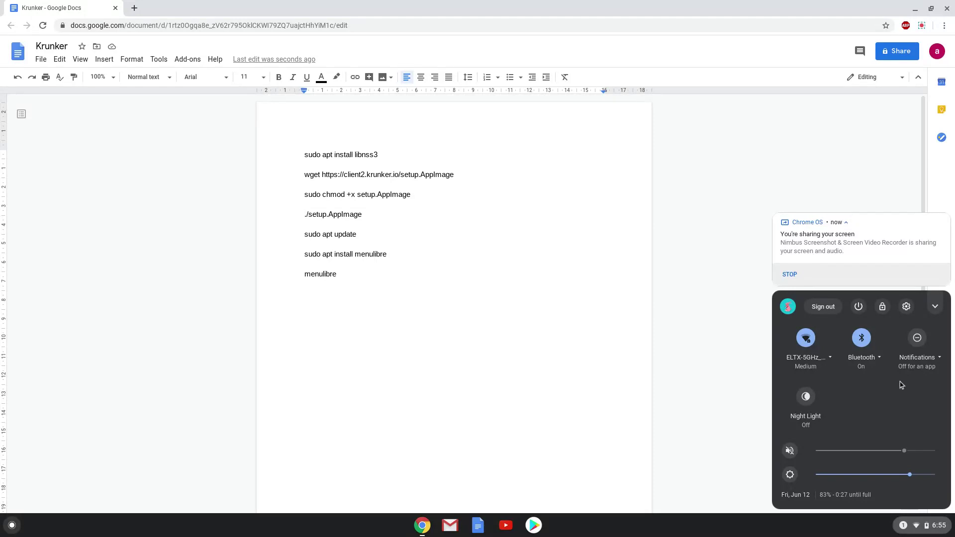
click(907, 307)
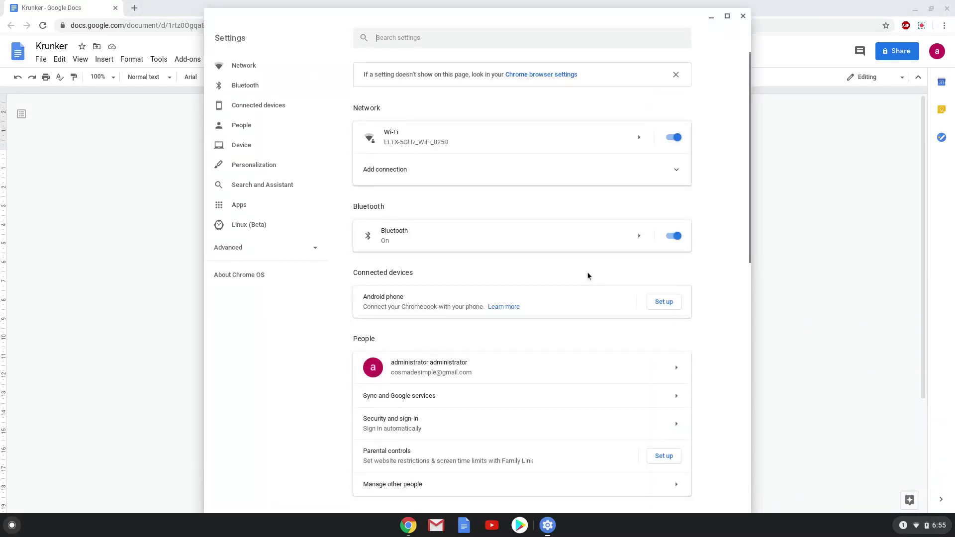
click(321, 226)
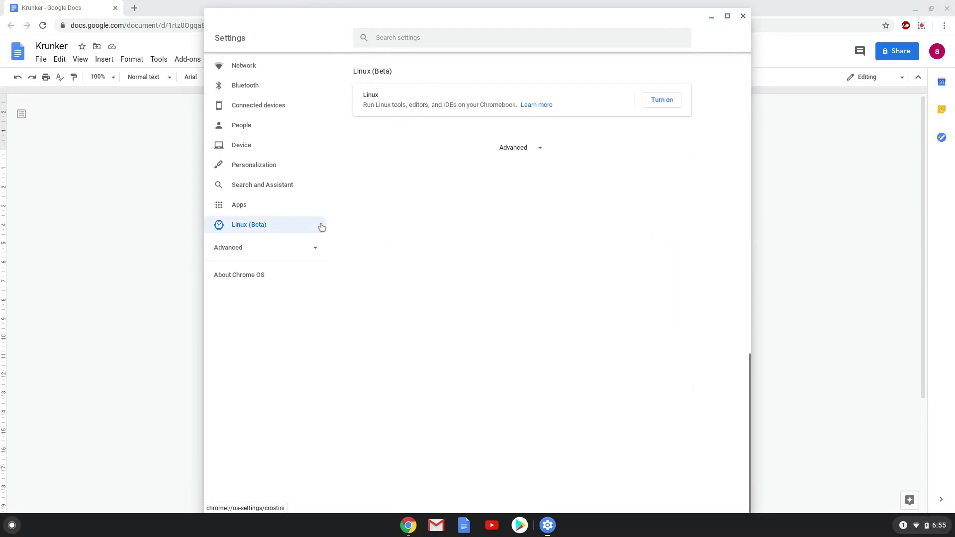
click(653, 99)
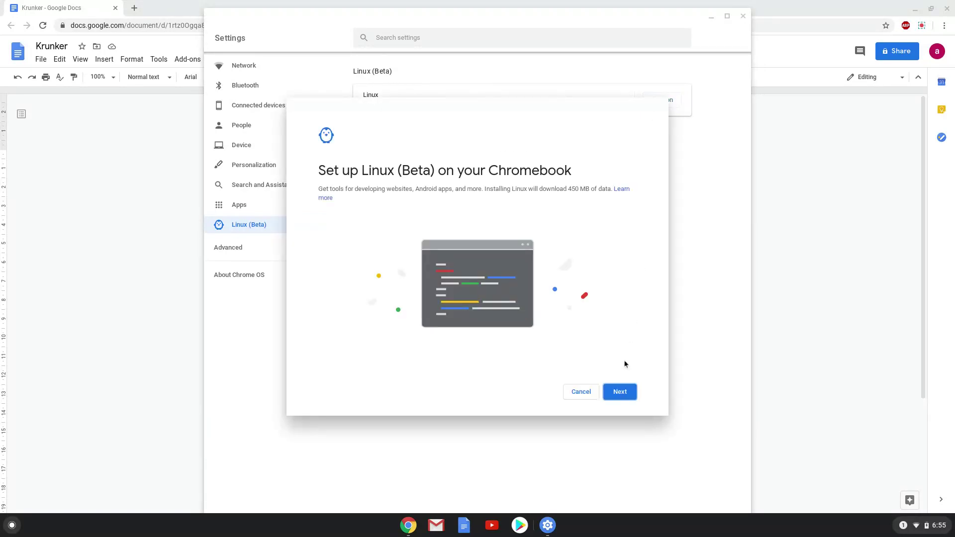
click(619, 391)
click(619, 391)
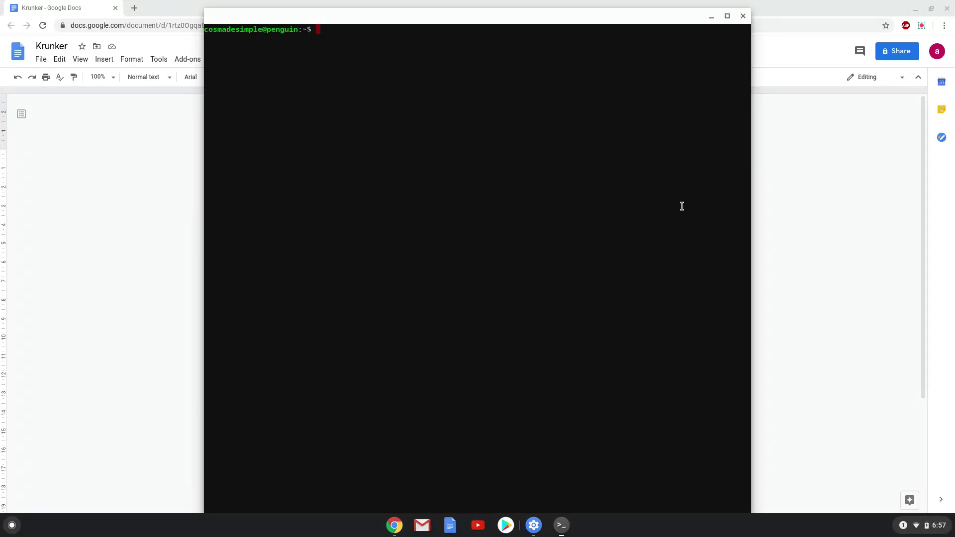
click(742, 16)
click(743, 17)
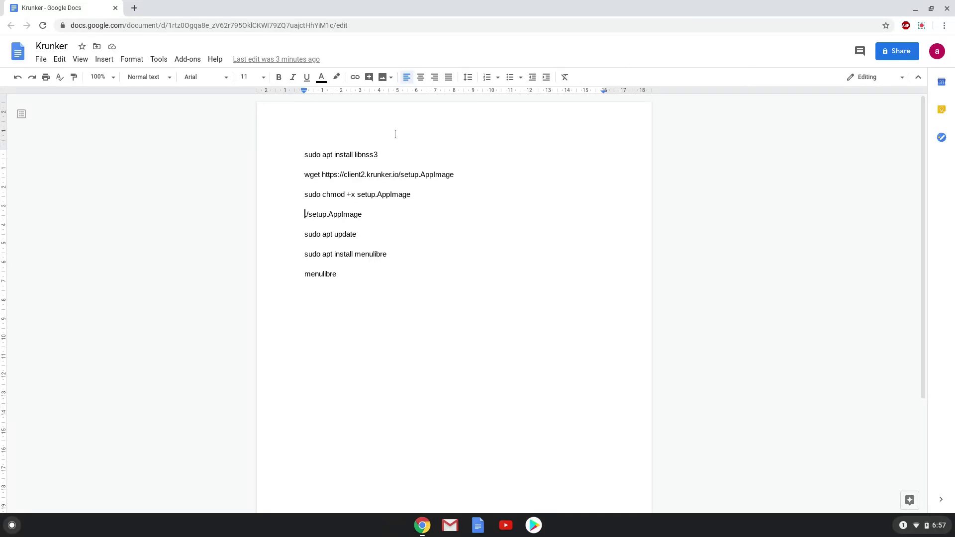
- Copy "sudo apt install libnss3" from the document and run it in the Linux Terminal, accepting the installation
triple_click(362, 154)
right_click(362, 154)
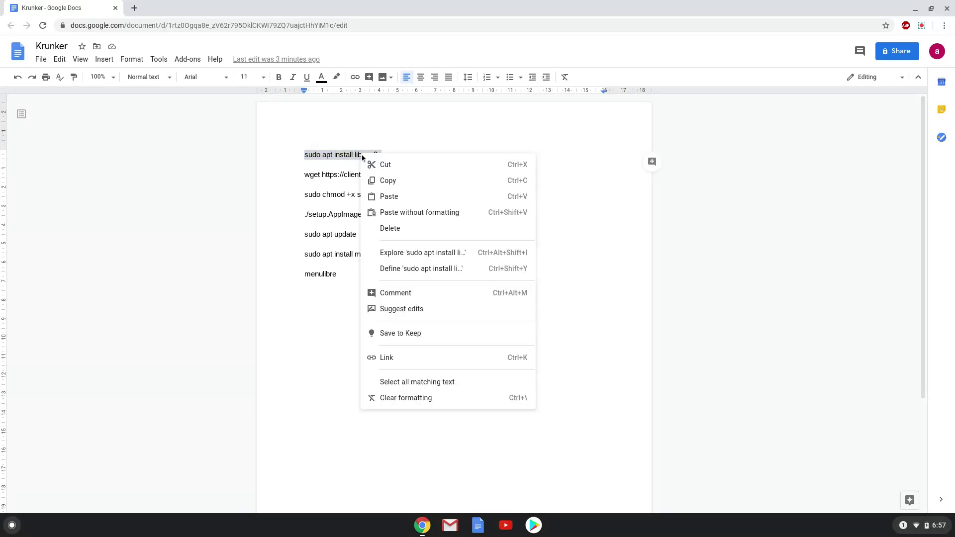
click(383, 182)
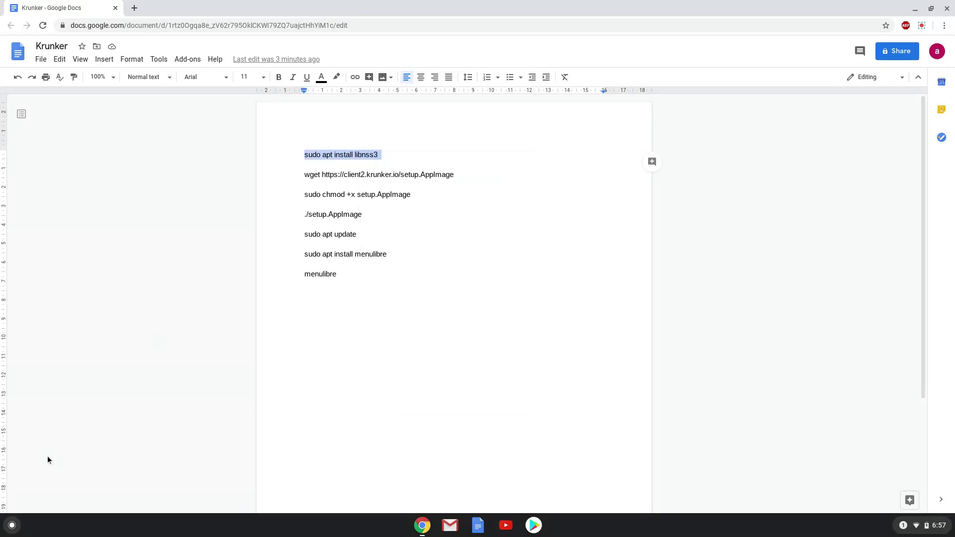
click(13, 524)
text(ter)
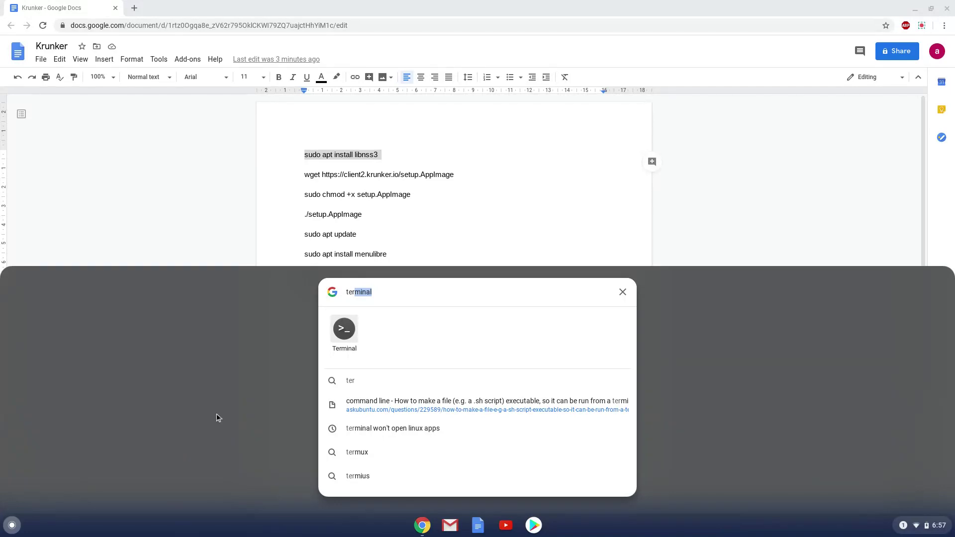
click(341, 336)
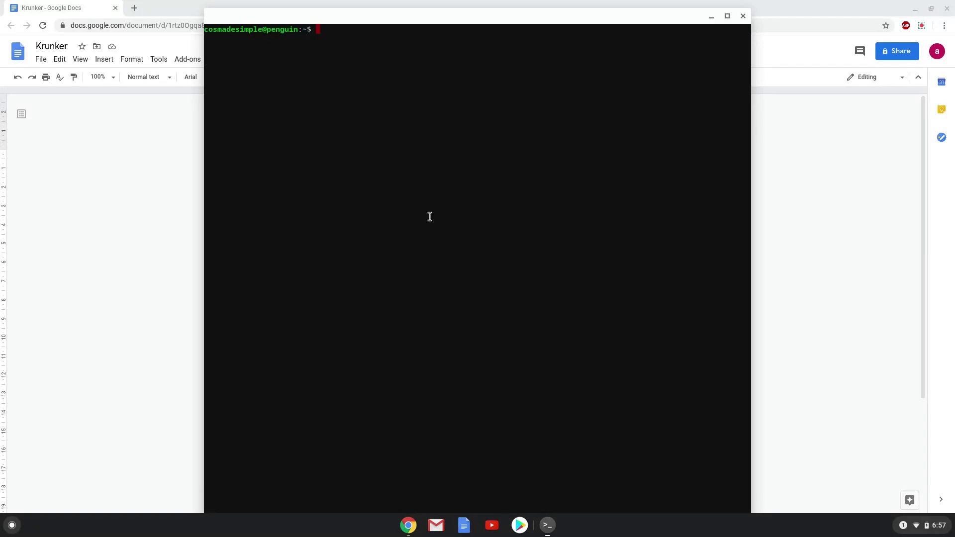
key(ctrl+shift+v)
key(Return)
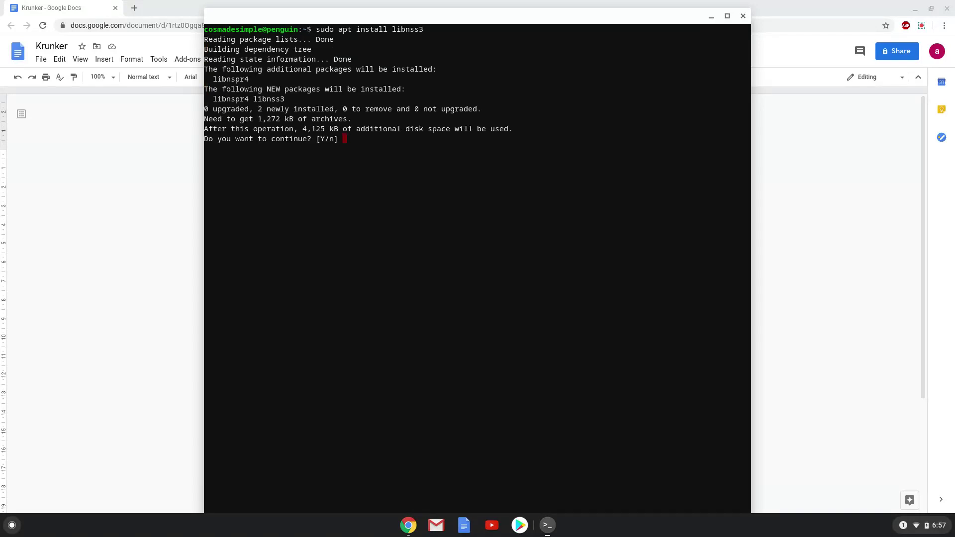
key(Return)
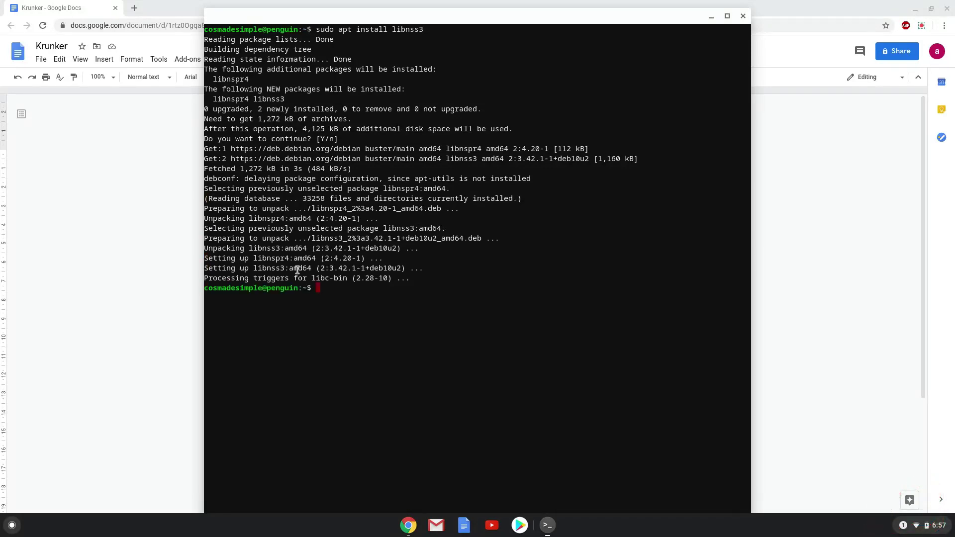
click(126, 347)
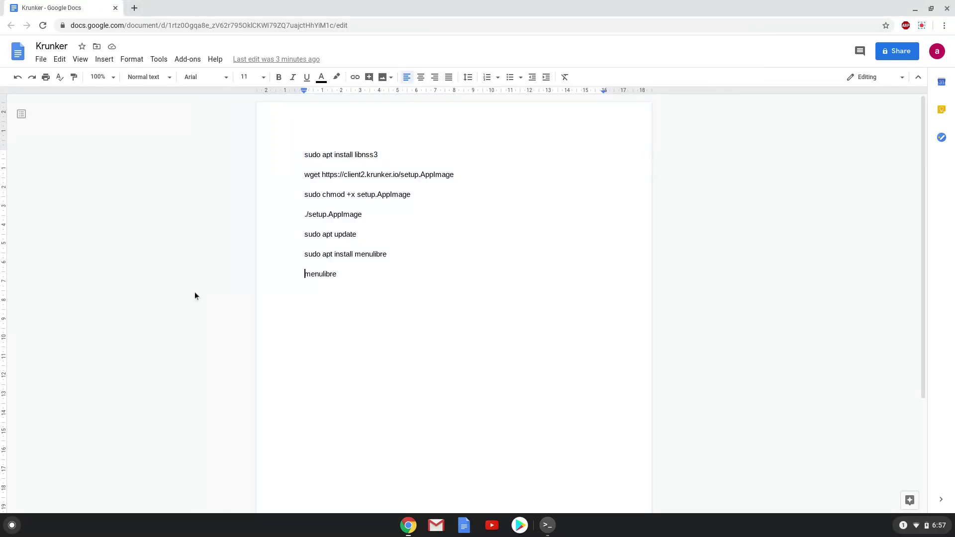
triple_click(332, 175)
right_click(332, 175)
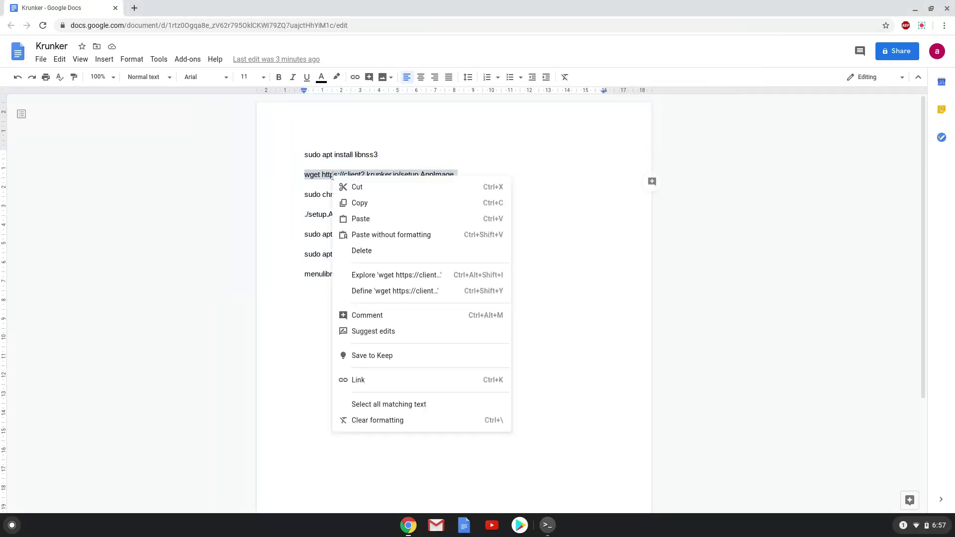
click(354, 202)
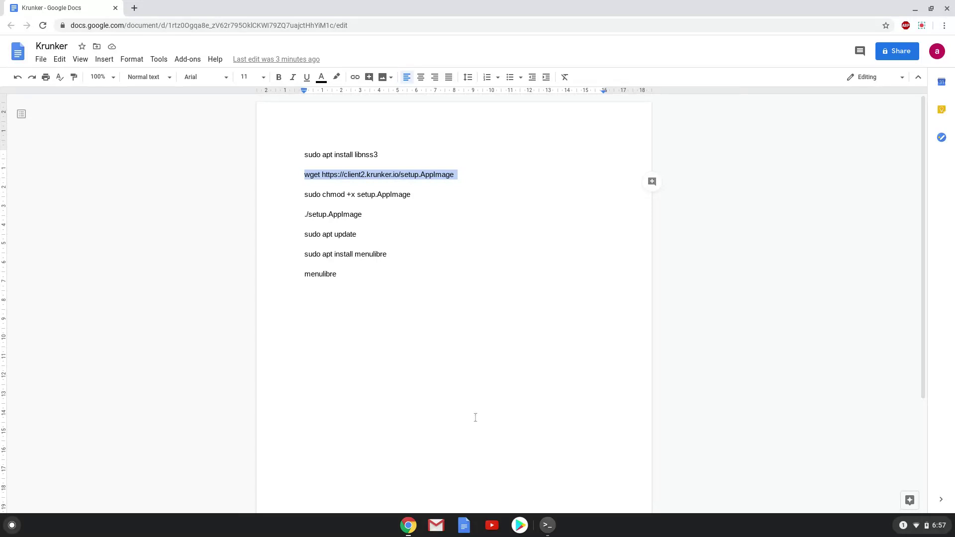
click(549, 531)
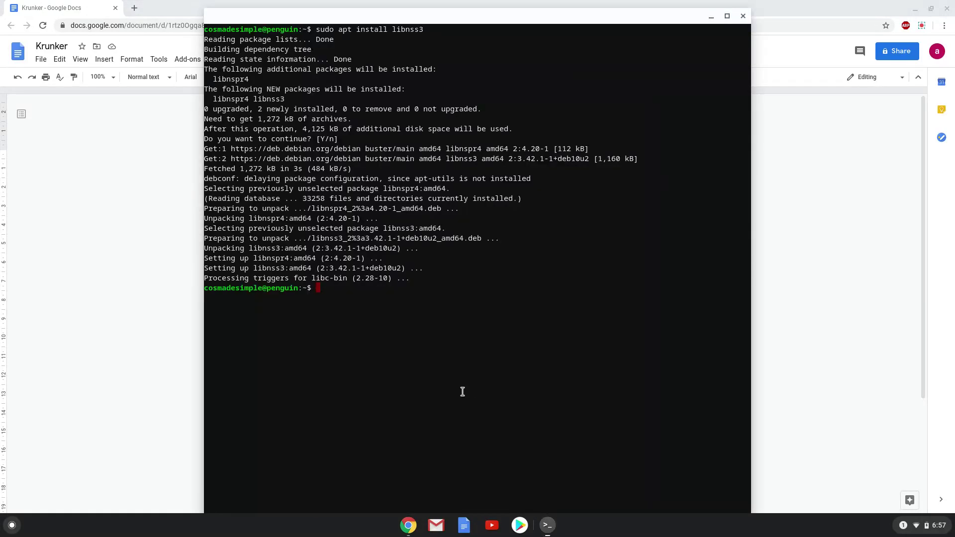
key(ctrl+shift+v)
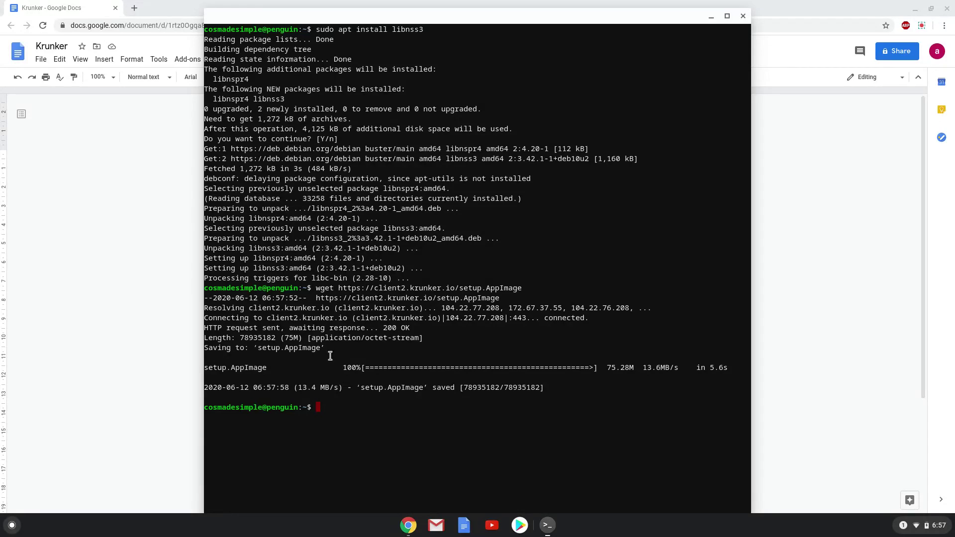
- Make the downloaded file executable by copying "sudo chmod +x setup.AppImage" from the document and running it in the Terminal
click(162, 329)
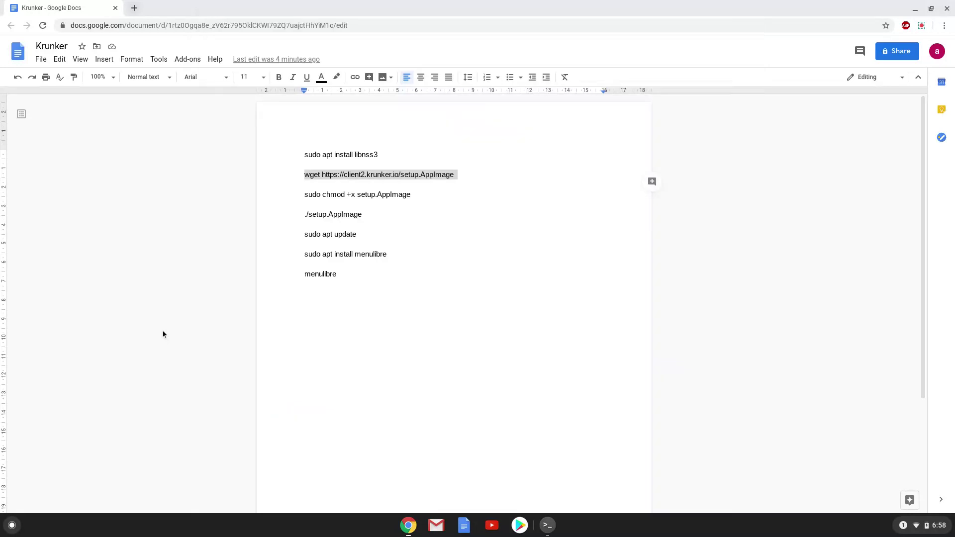
triple_click(331, 194)
right_click(330, 194)
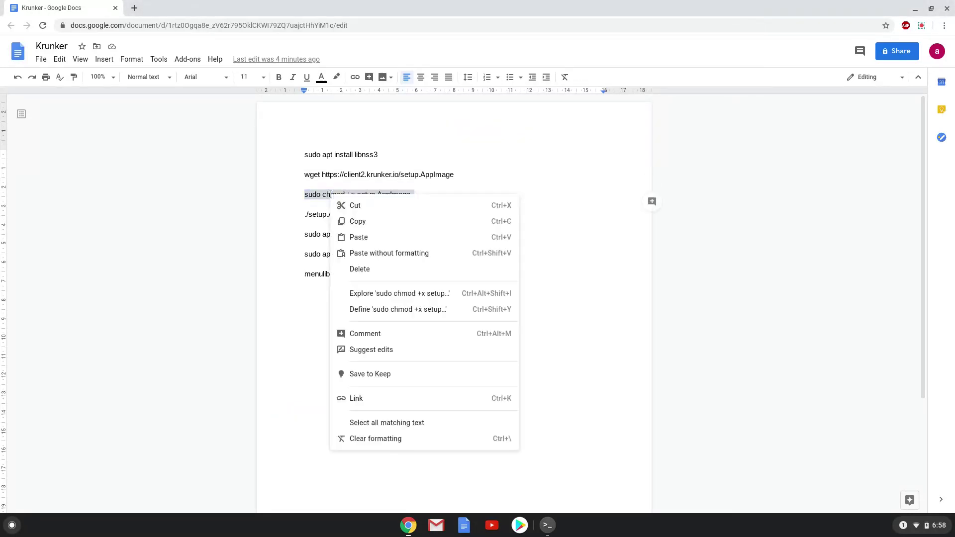
click(348, 219)
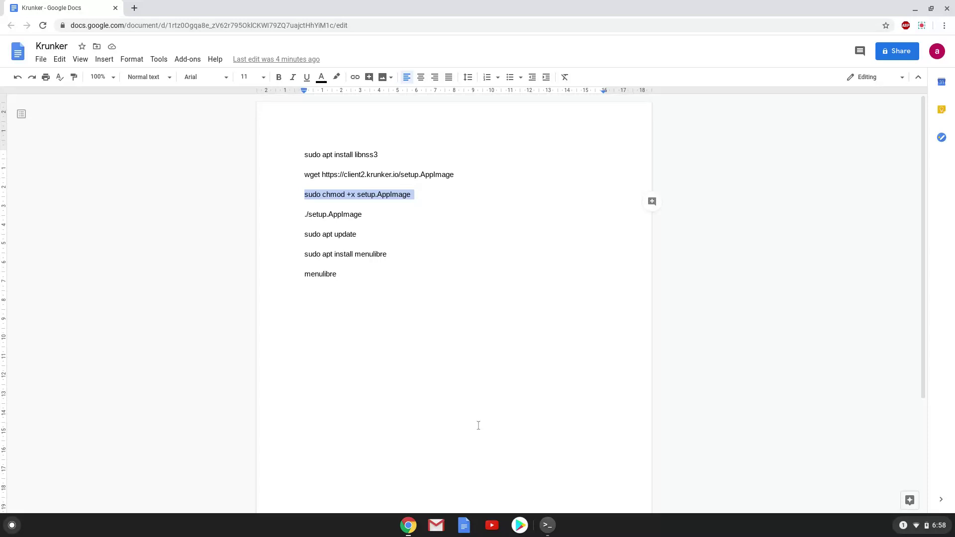
click(547, 526)
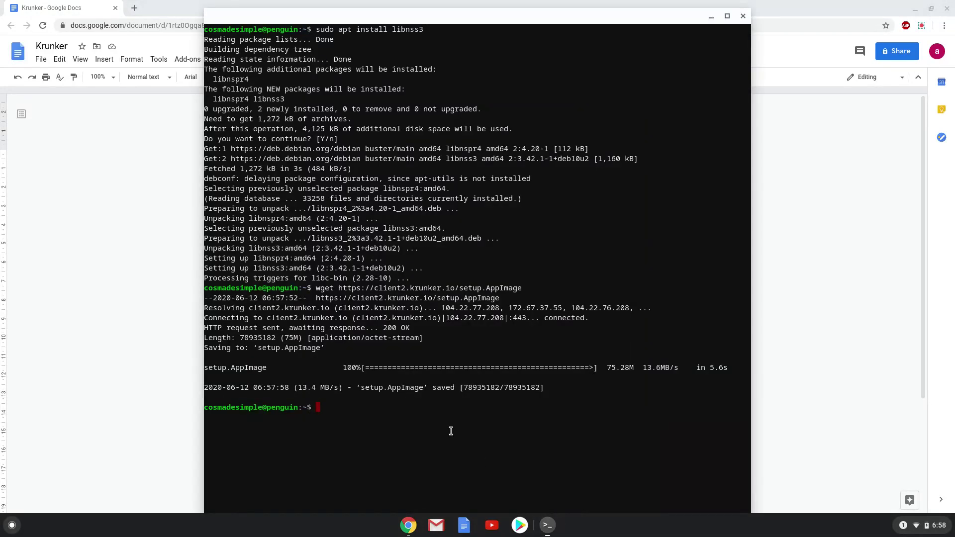
key(ctrl+shift+v)
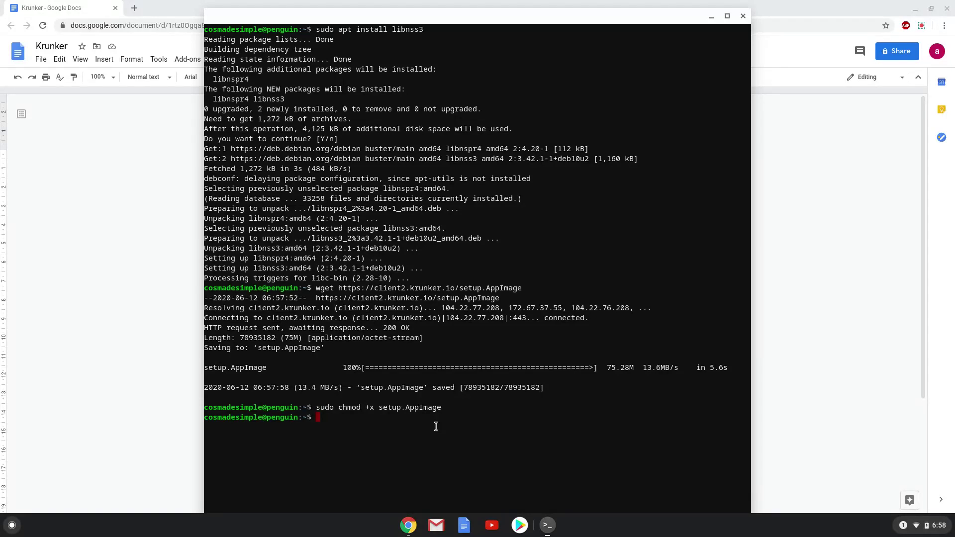
- Copy "./setup.AppImage" from the document and run it in the Terminal to start the Krunker client
click(115, 264)
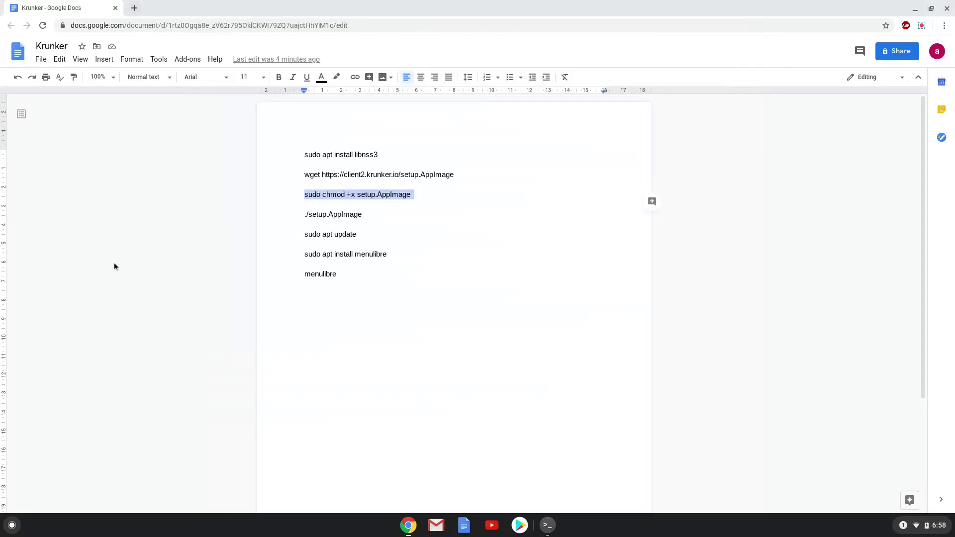
triple_click(312, 214)
right_click(313, 214)
click(340, 242)
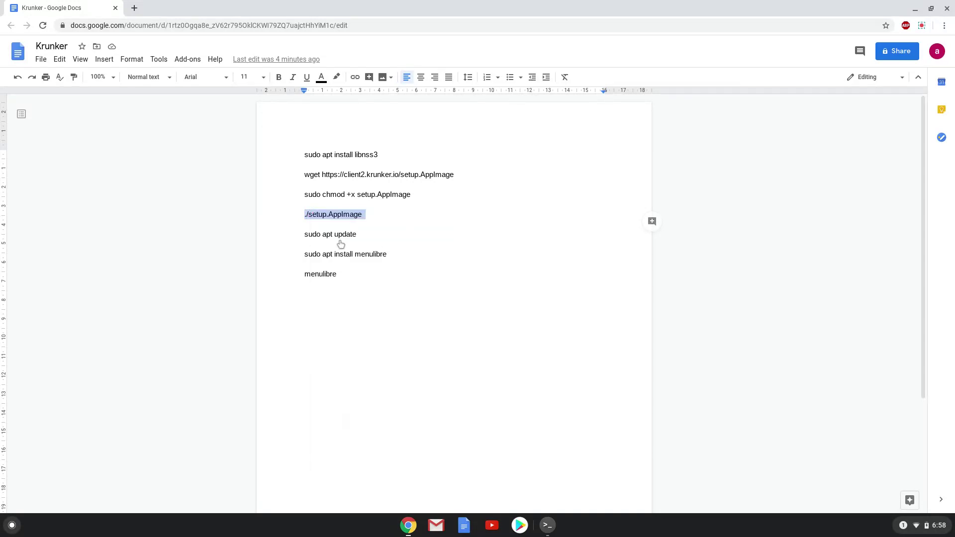
click(547, 525)
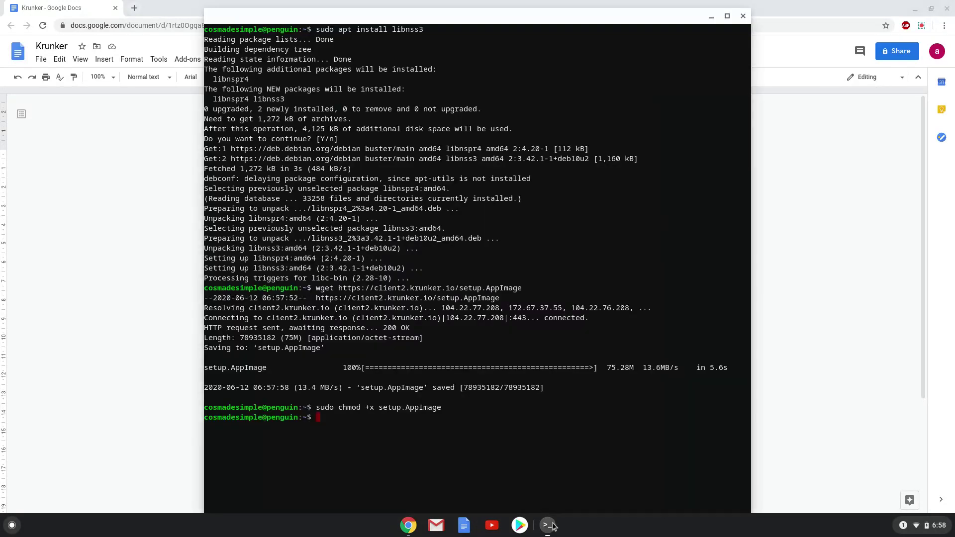
key(ctrl+shift+v)
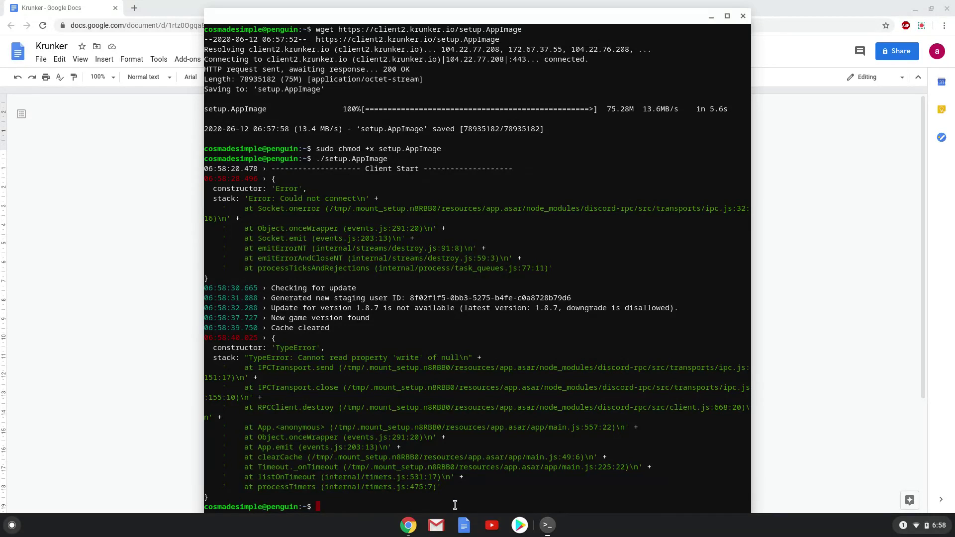
- Relaunch the client with ./setup.AppImage, accept the Krunker.io cookie terms, and close the game window
key(Up)
key(Return)
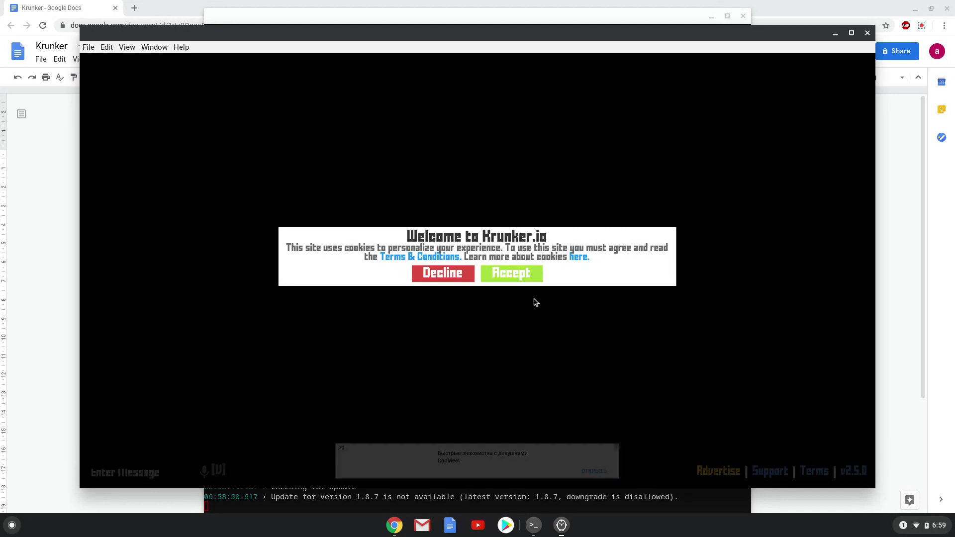
click(526, 272)
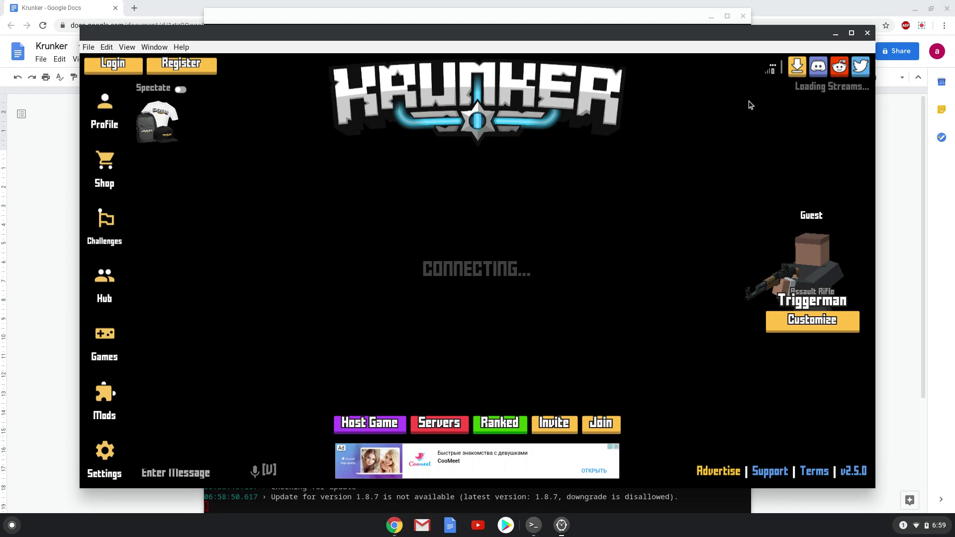
click(867, 34)
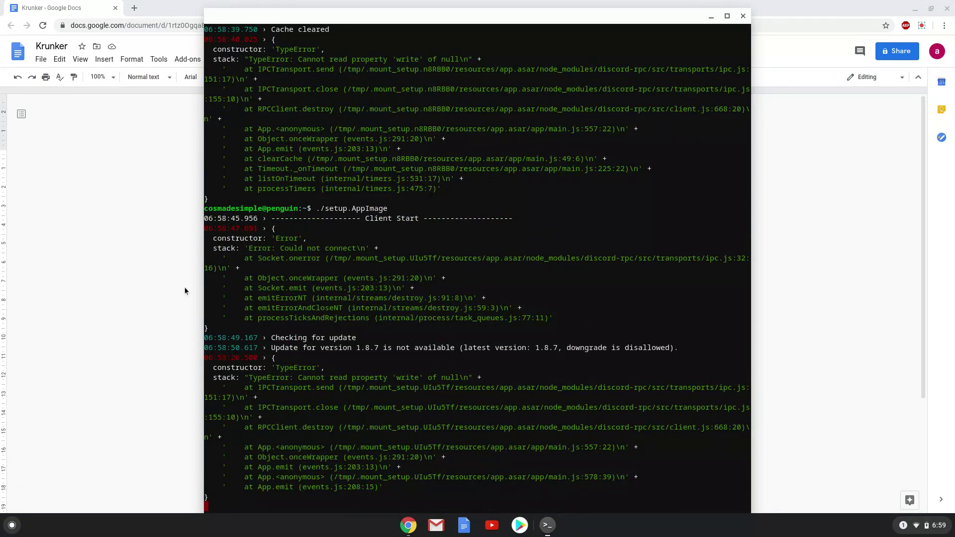
- Refresh the package lists by copying "sudo apt update" from the document and running it in the Terminal
click(139, 304)
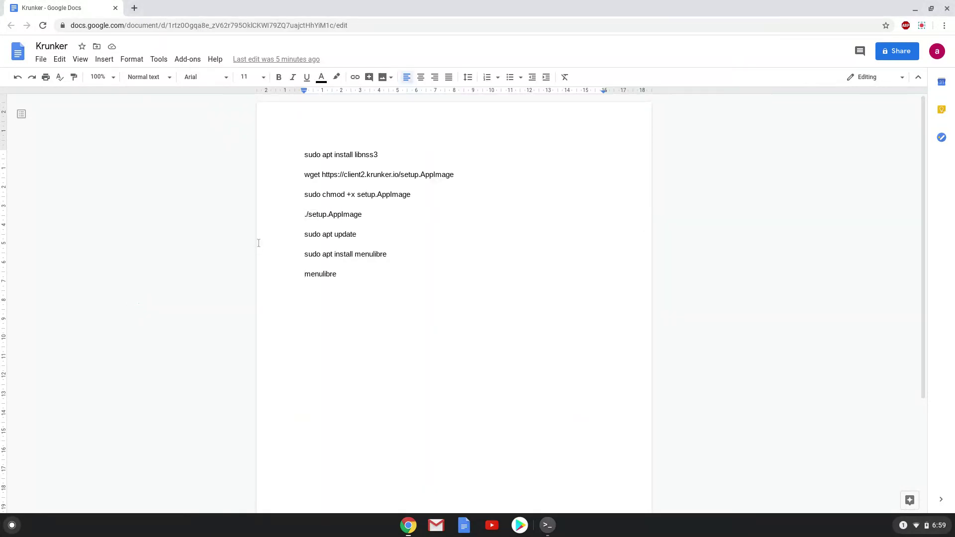
triple_click(307, 235)
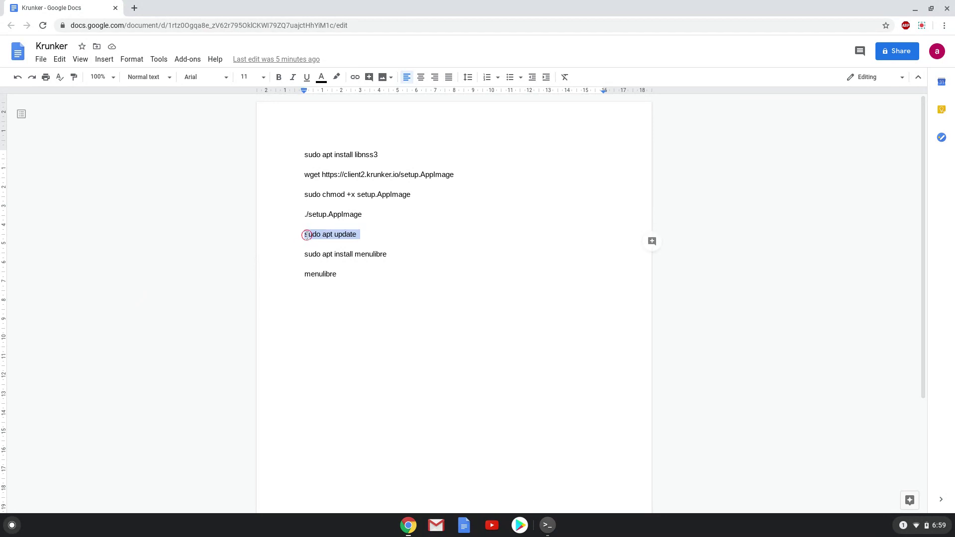
right_click(307, 236)
click(330, 263)
click(547, 525)
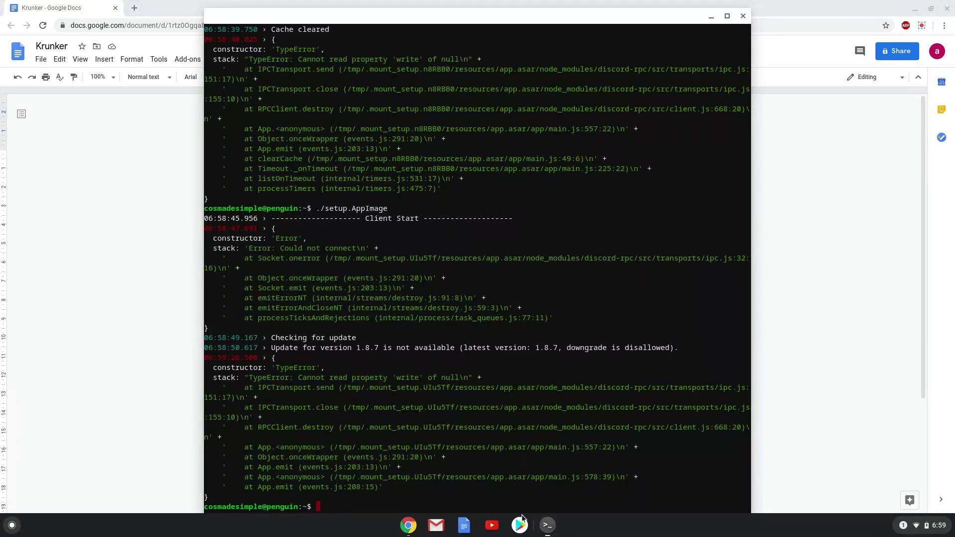
key(ctrl+shift+v)
key(Return)
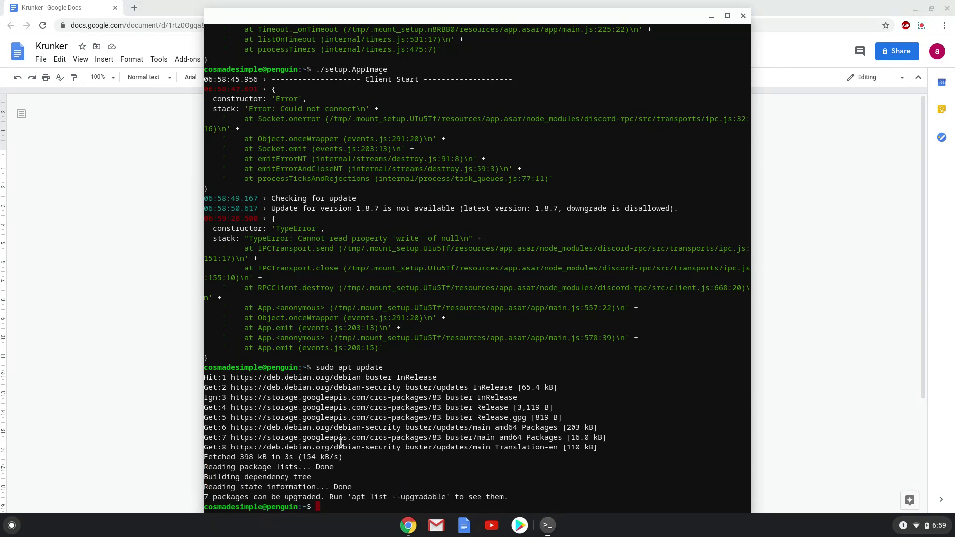
- Install the menu editor by copying "sudo apt install menulibre" from the document, running it in the Terminal, and accepting the installation
click(131, 318)
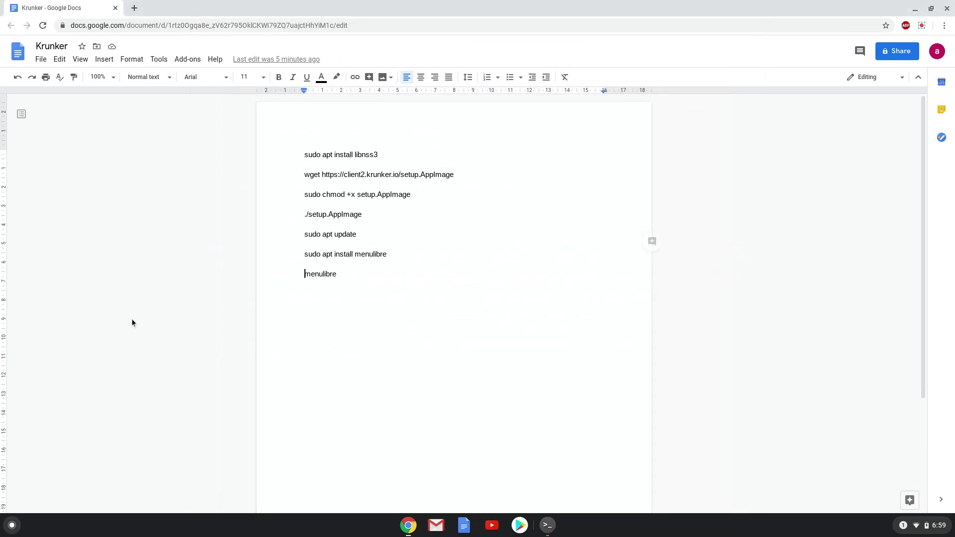
triple_click(315, 256)
right_click(315, 256)
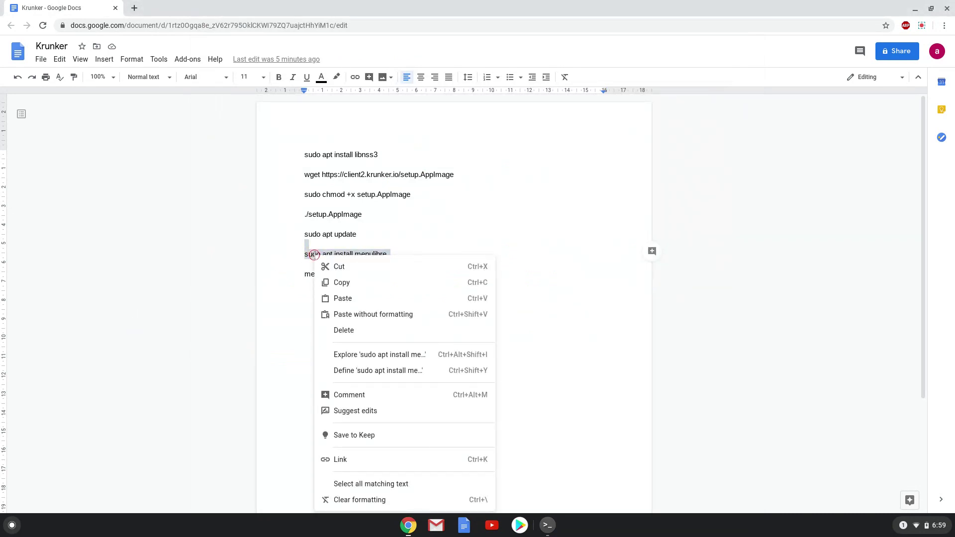
click(336, 282)
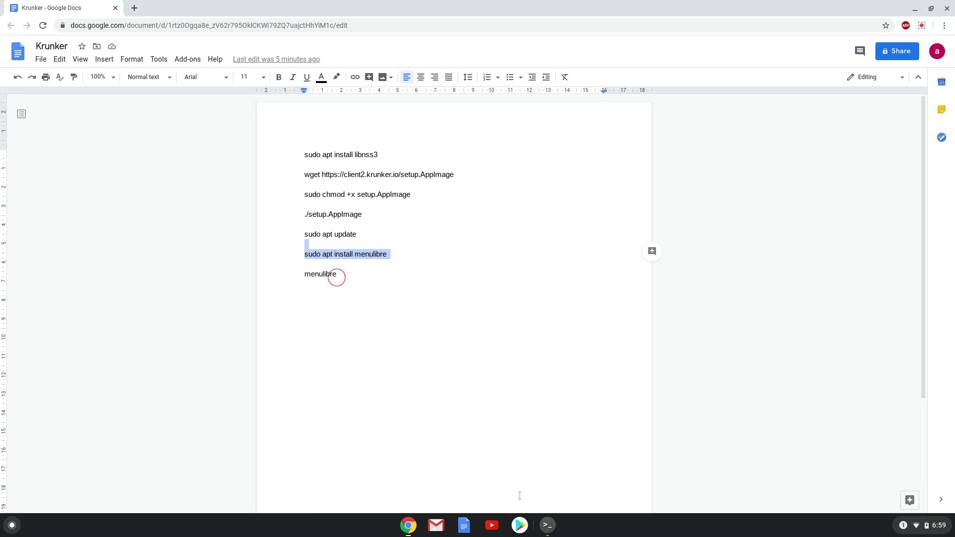
click(548, 524)
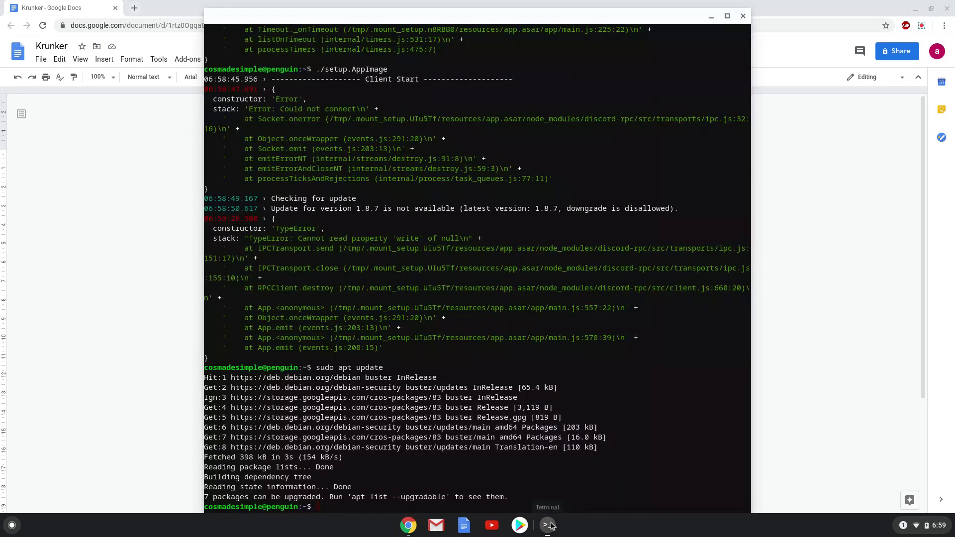
right_click(518, 509)
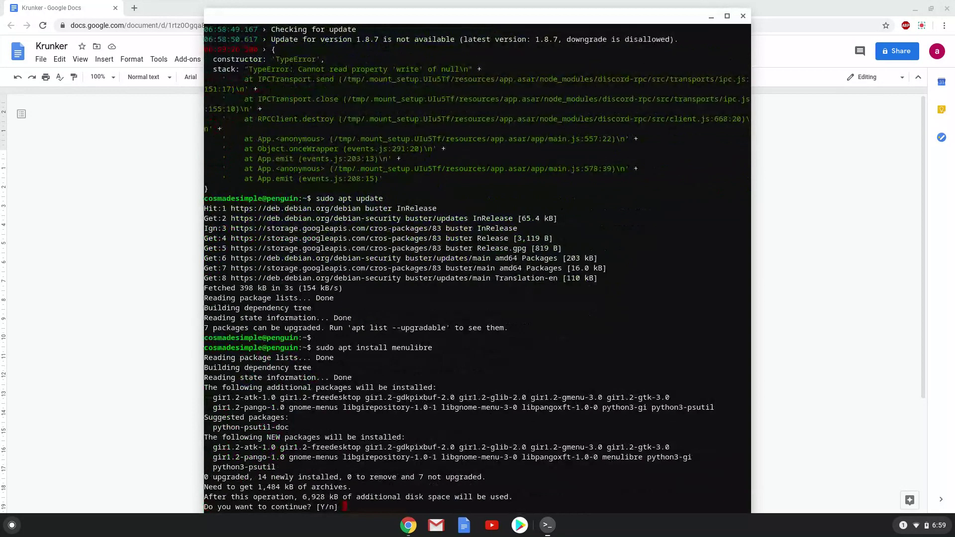
key(Return)
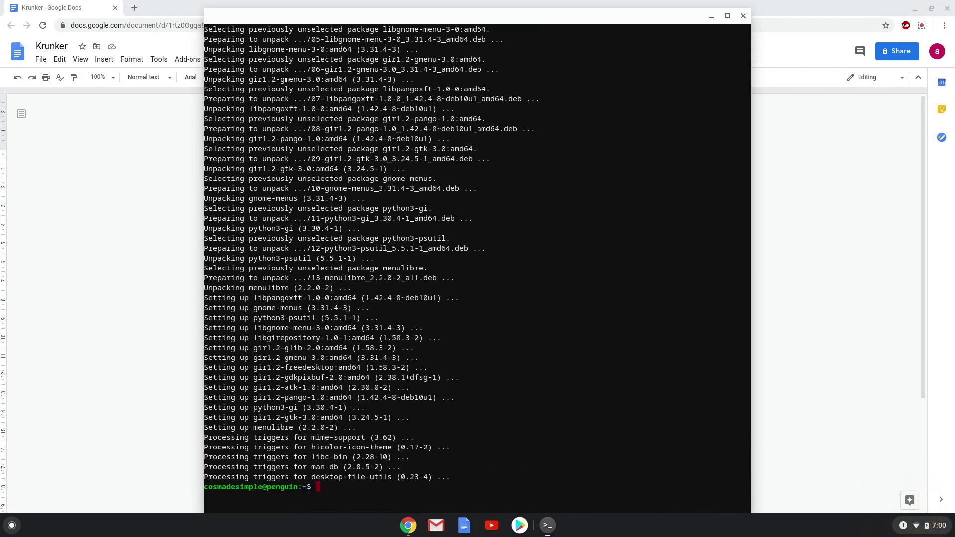
- Copy "menulibre" from the document and run it in the Terminal to open the MenuLibre menu editor
click(151, 313)
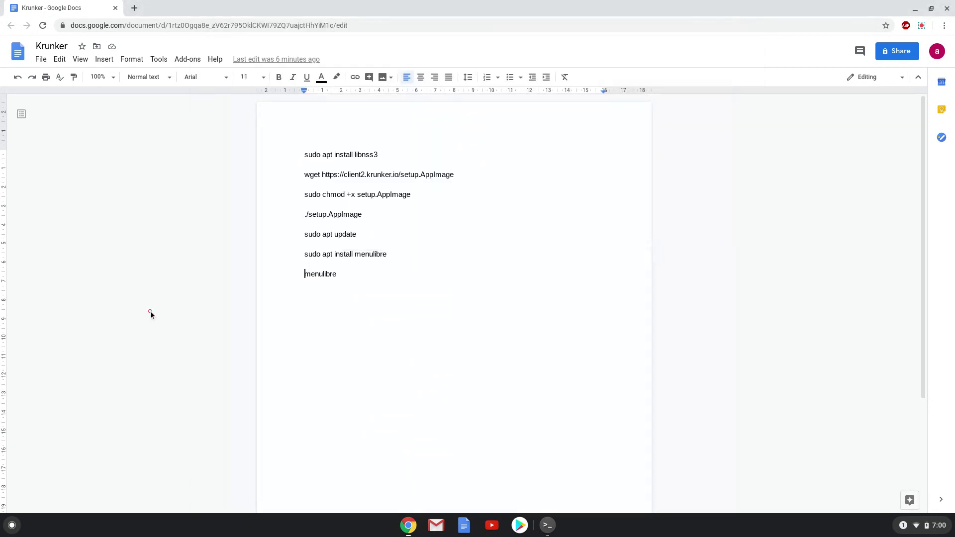
double_click(330, 274)
right_click(330, 274)
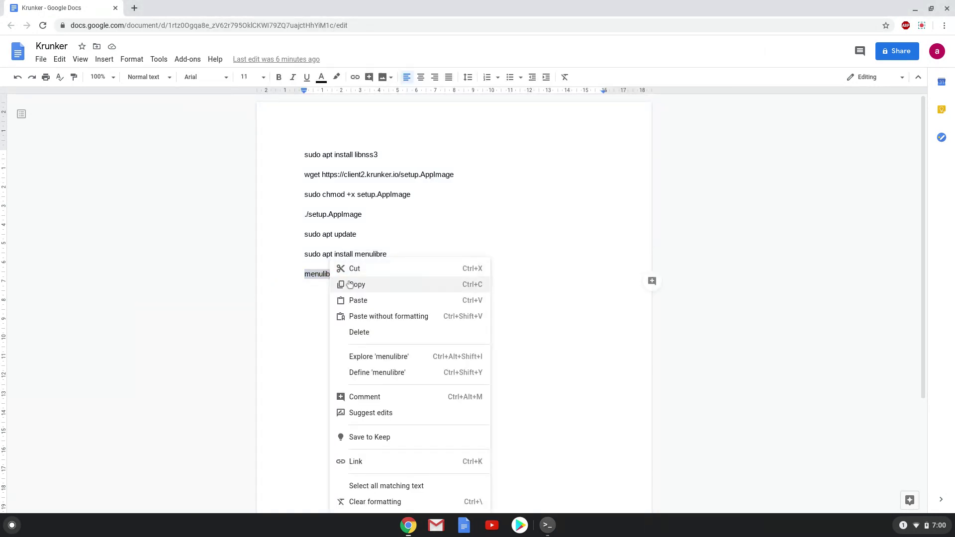
click(350, 284)
click(547, 525)
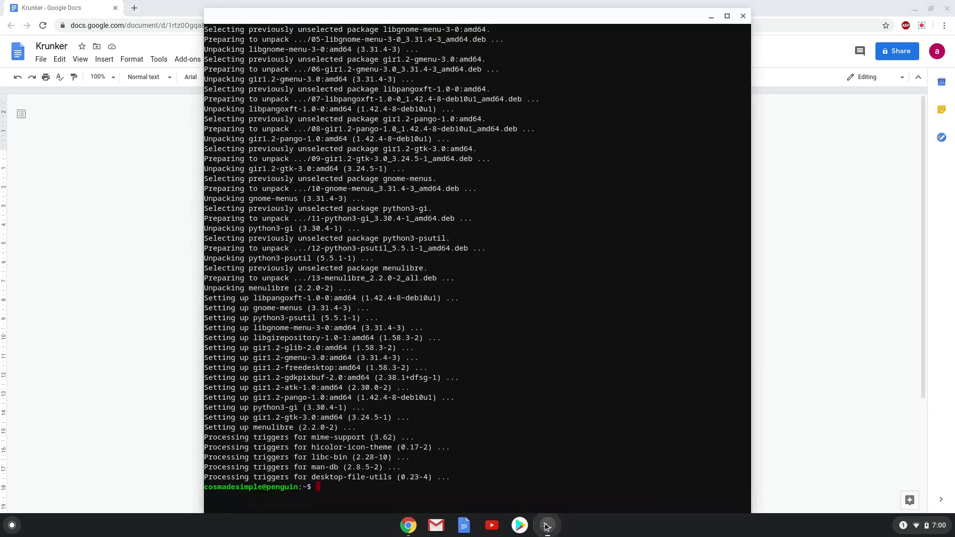
key(ctrl+shift+v)
key(Return)
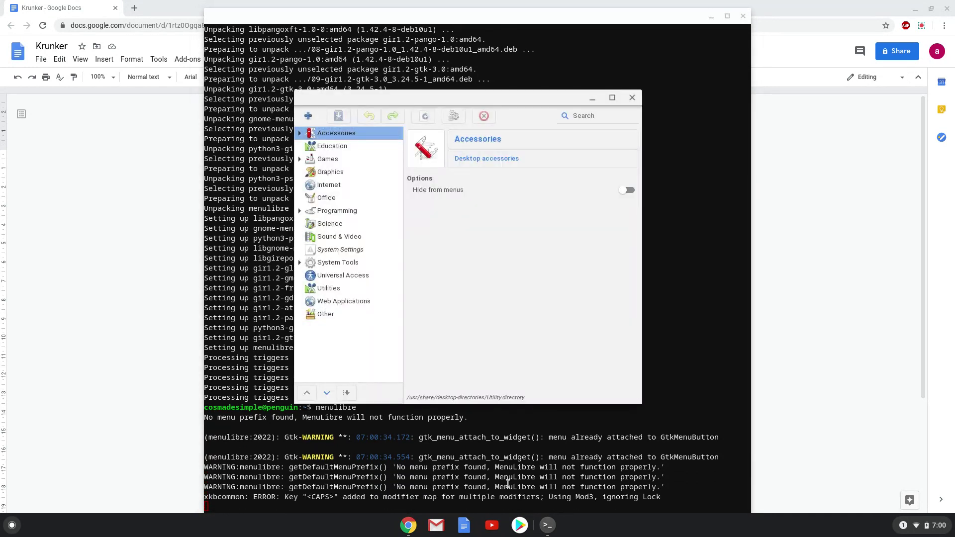
- Add a new launcher under the Games category and name it Krunker
click(336, 162)
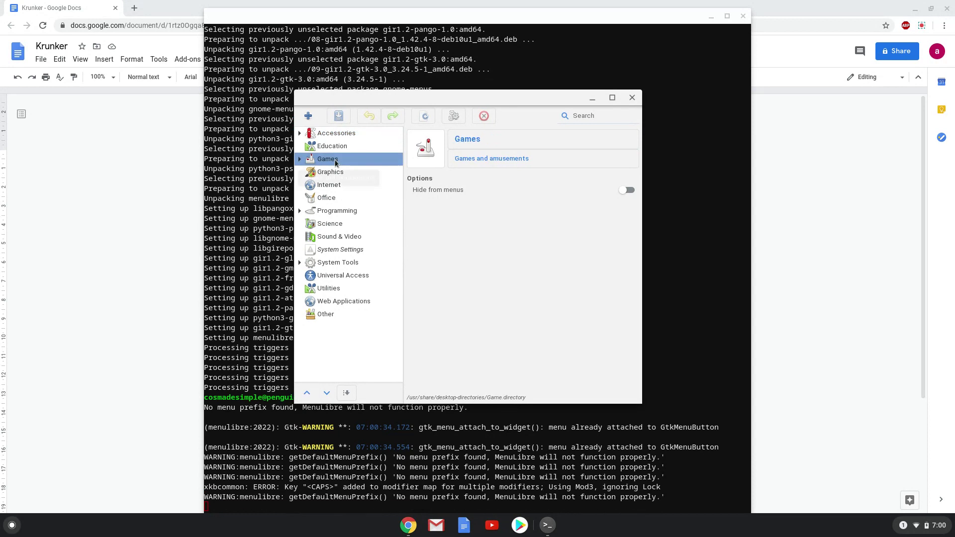
click(309, 118)
click(318, 133)
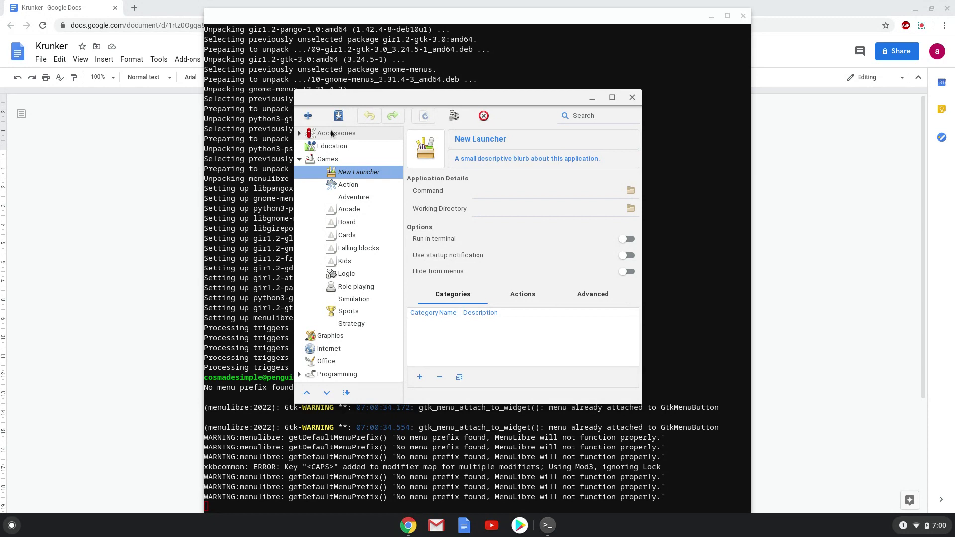
click(462, 141)
text(Kr)
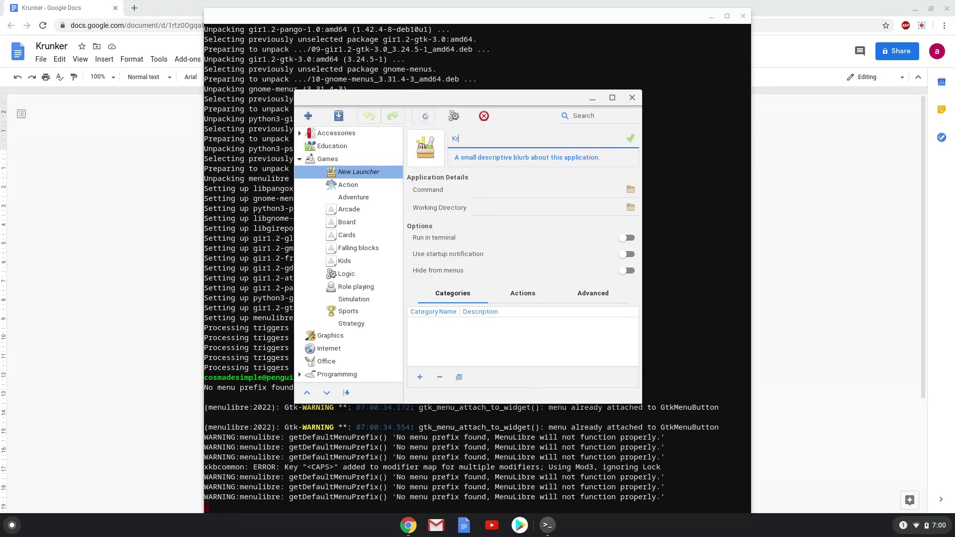
text(unker)
click(629, 139)
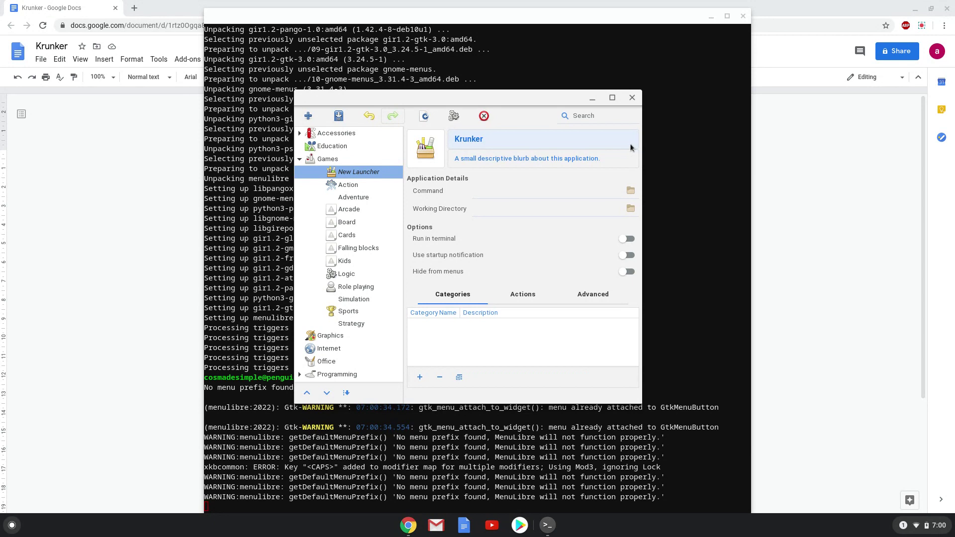
- Set the launcher's command to the setup.AppImage file in the home folder and save the launcher
click(630, 191)
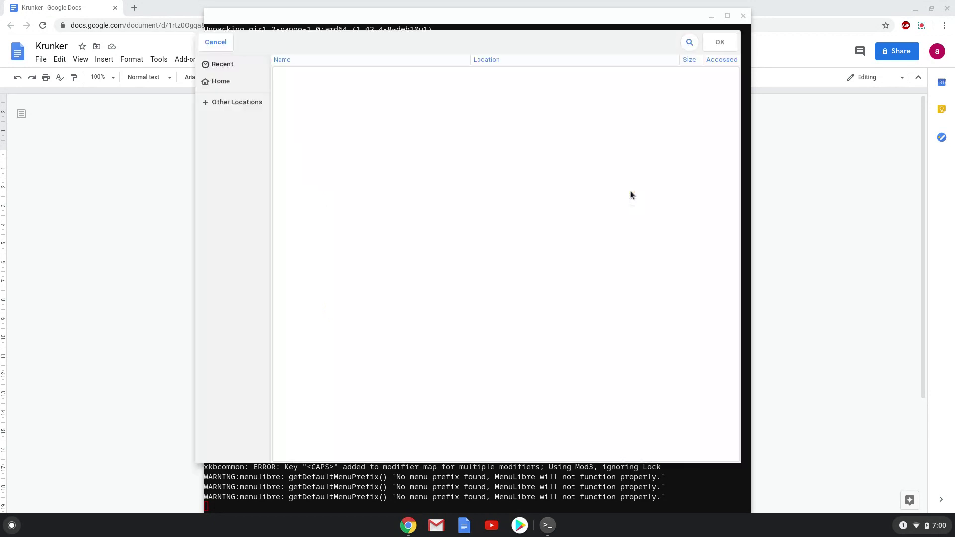
click(234, 87)
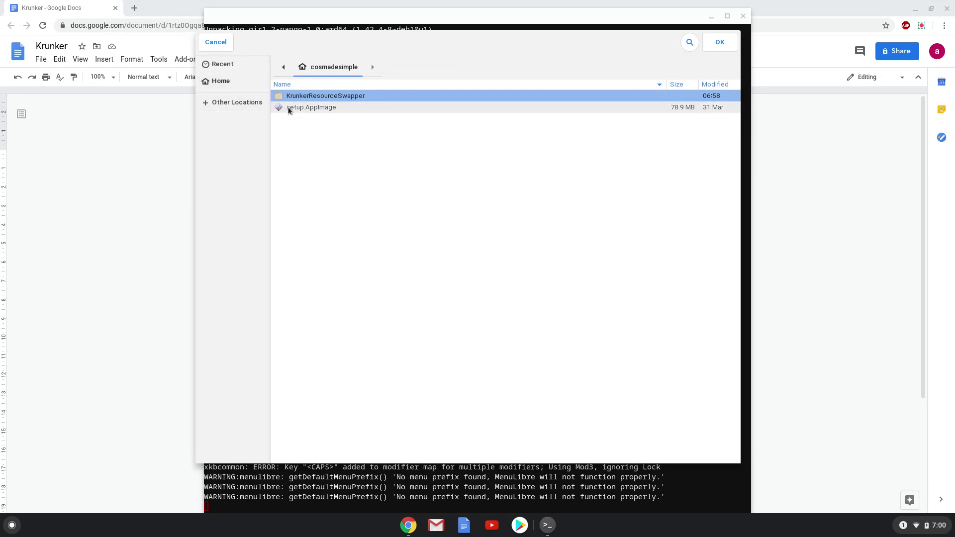
click(292, 110)
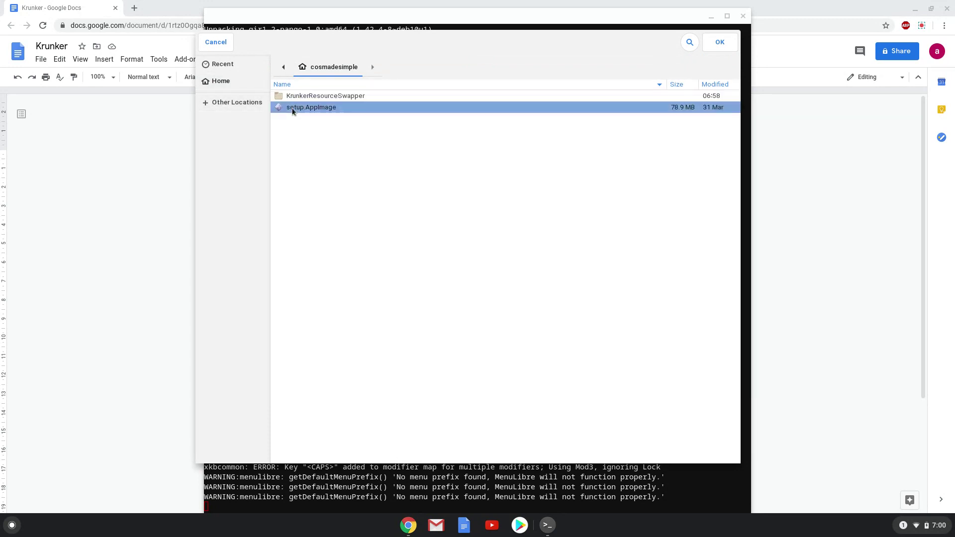
double_click(292, 111)
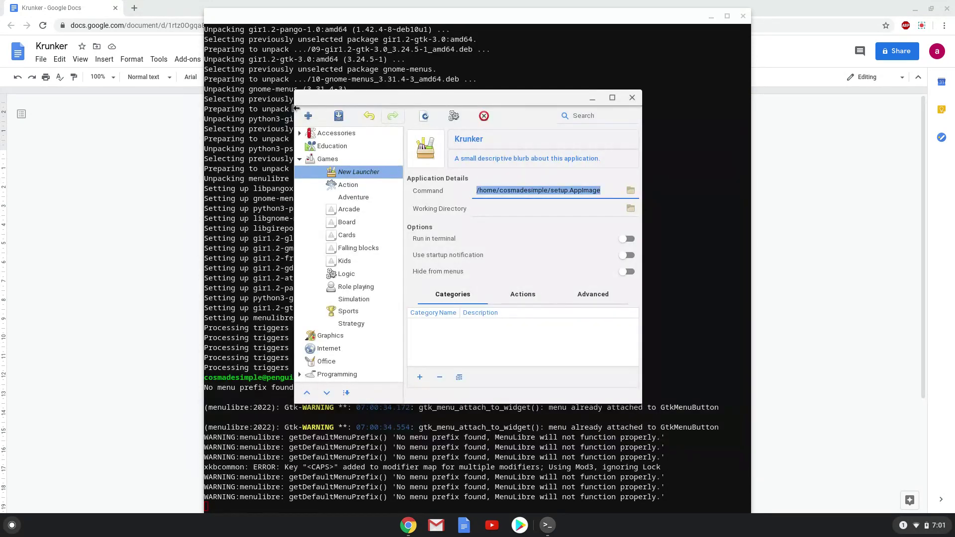
click(337, 117)
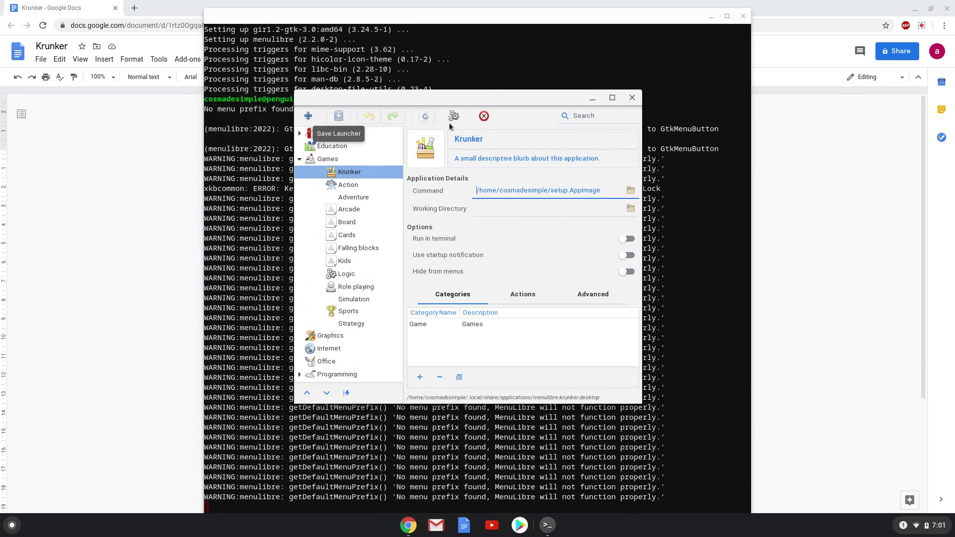
- Close the MenuLibre and Terminal windows, confirming leaving the Terminal app
click(632, 98)
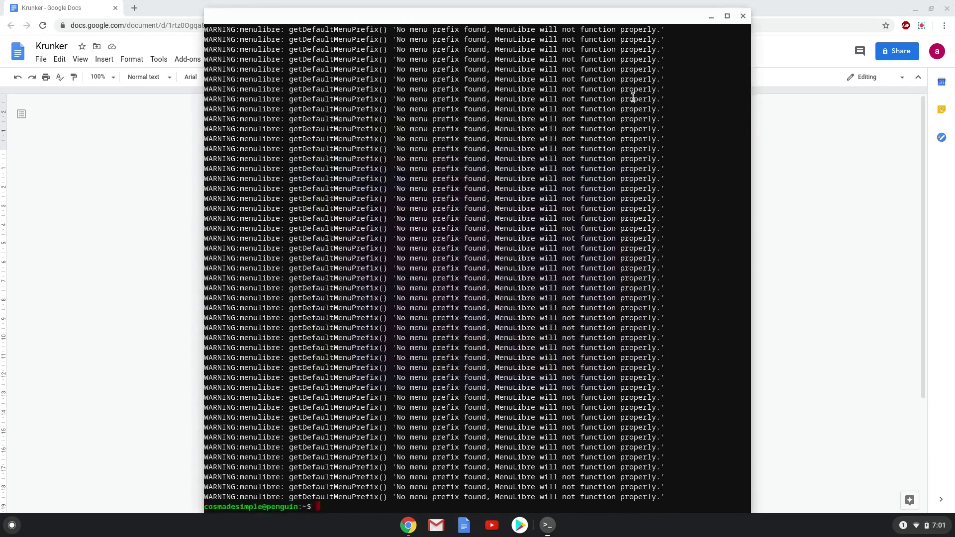
click(741, 19)
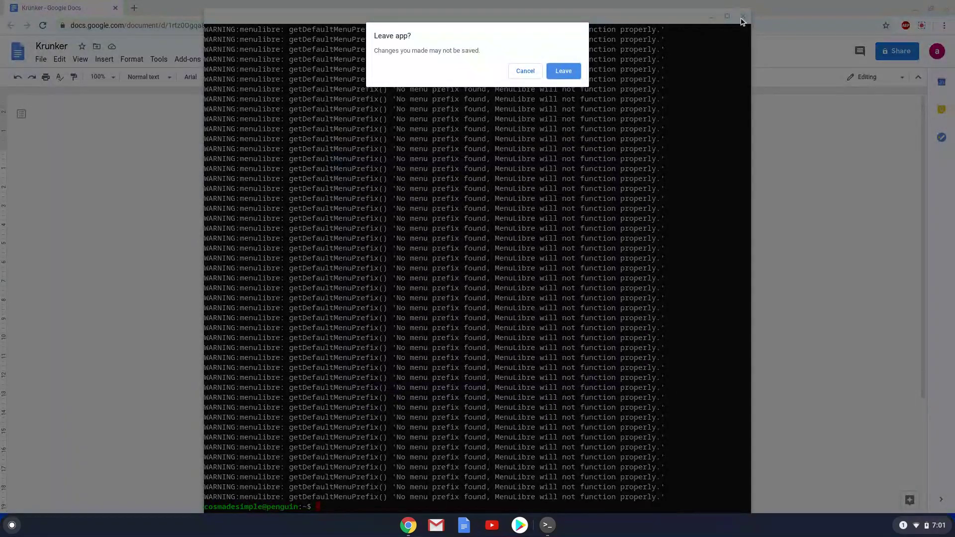
click(566, 73)
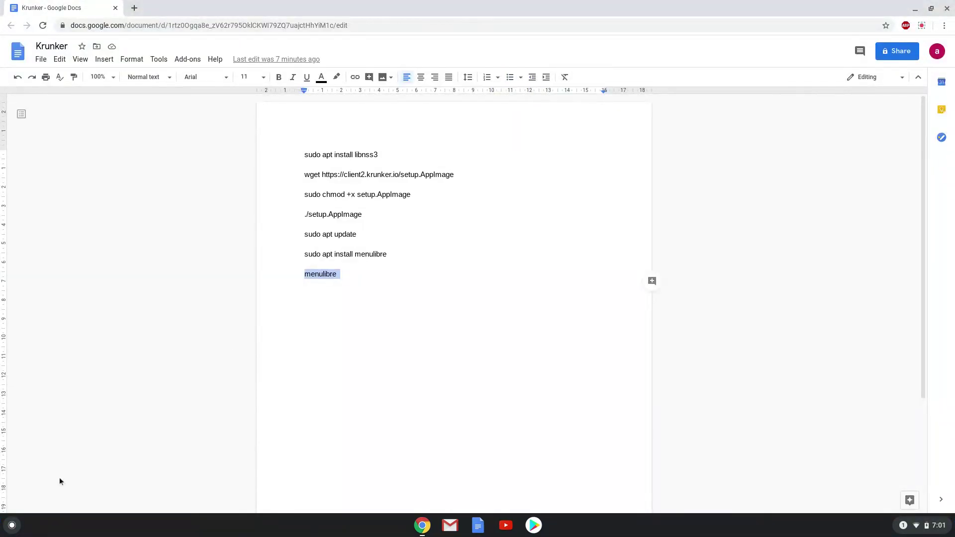
- Search the Chromebook's launcher for "kr", start the Krunker app, and maximize its window
click(12, 527)
text(kr)
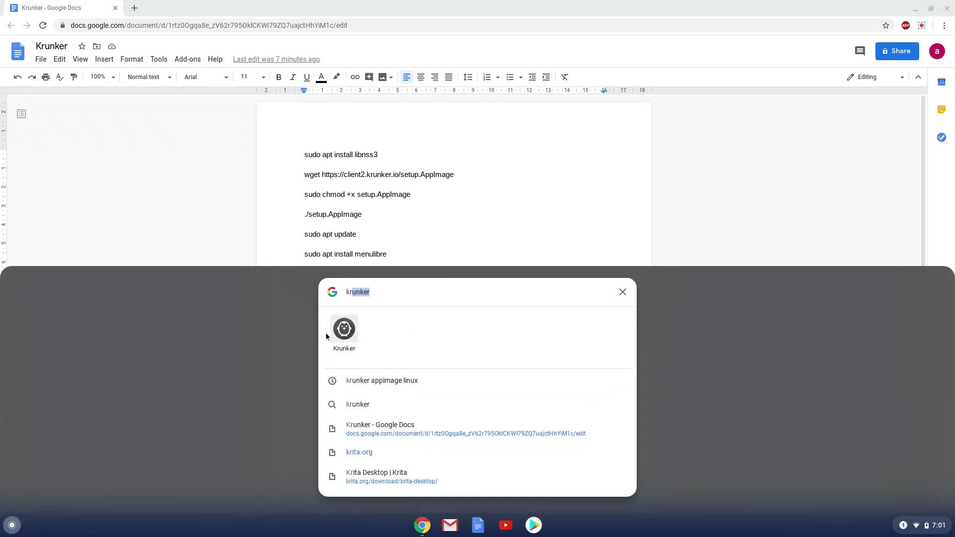
click(337, 327)
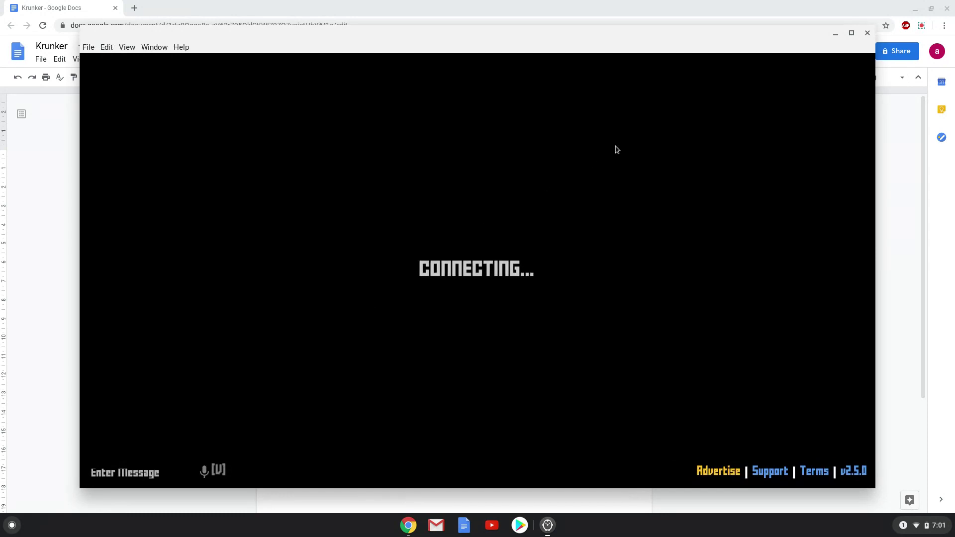
click(851, 33)
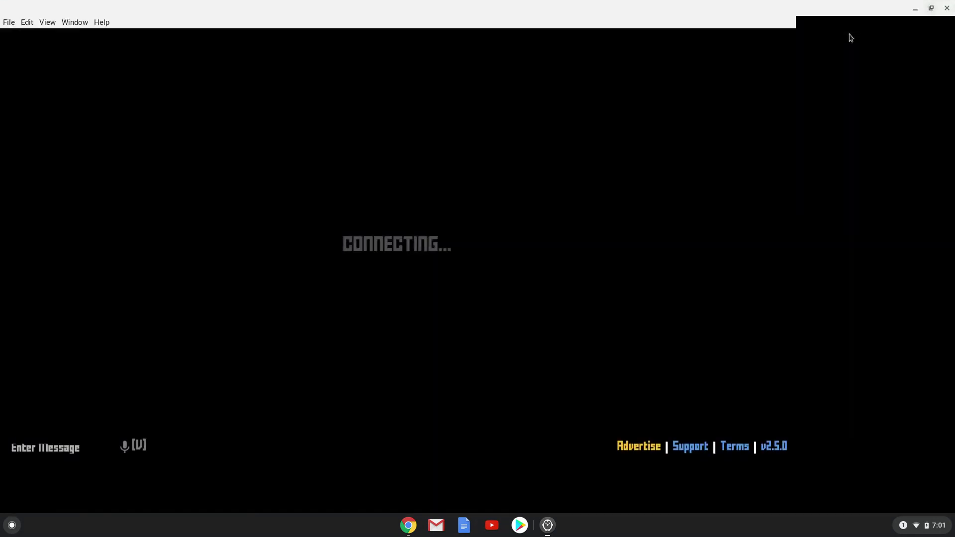